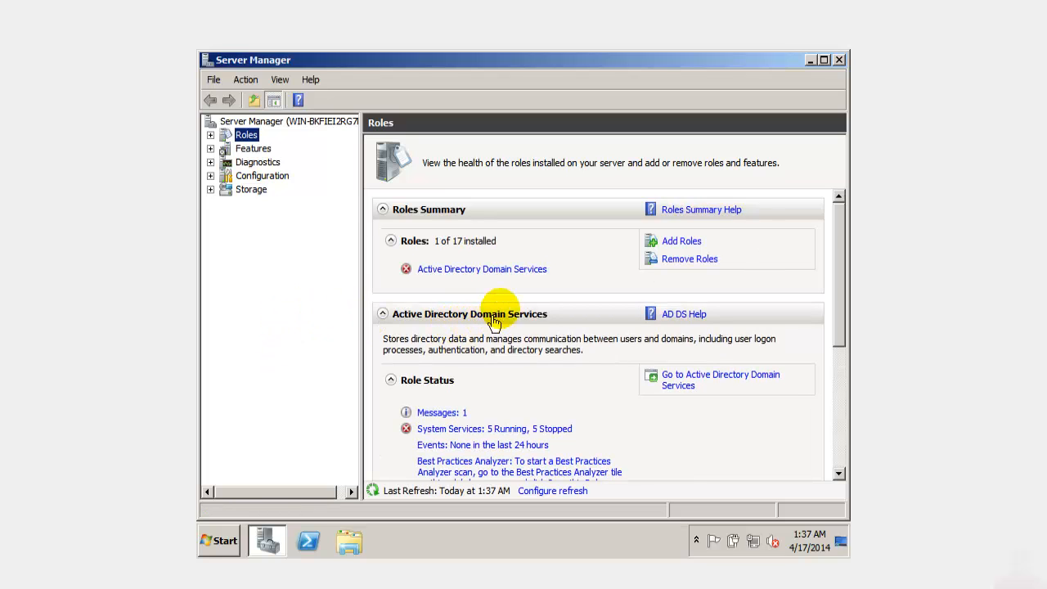
- Open the Active Directory Domain Services role summary page from Server Manager's Roles
{"action": "left_click", "coordinate": [526, 272]}
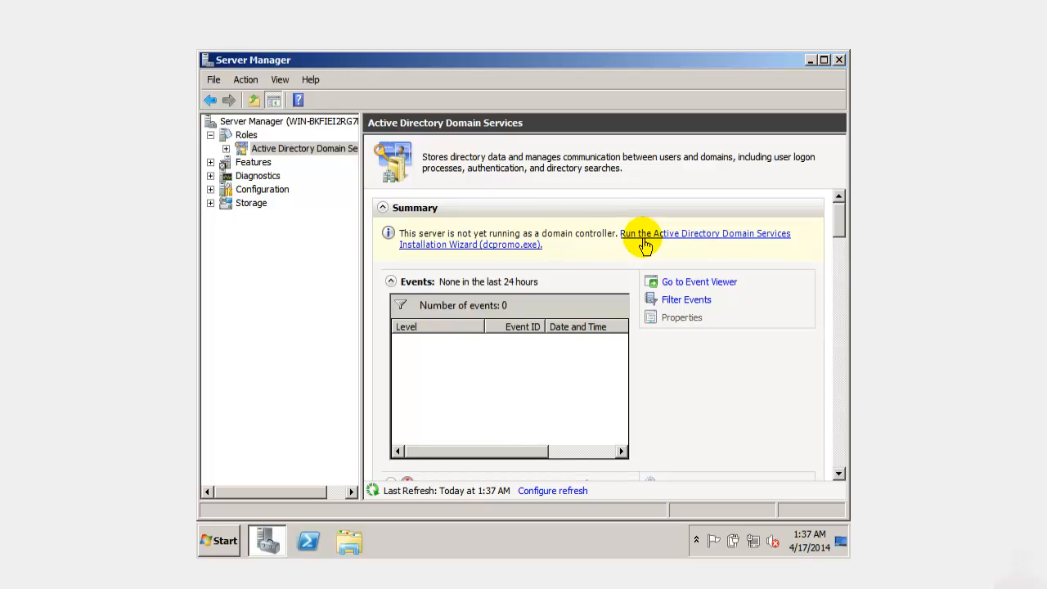
- Close Server Manager and run dcpromo in a Command Prompt to launch the AD DS wizard
{"action": "left_click", "coordinate": [834, 63]}
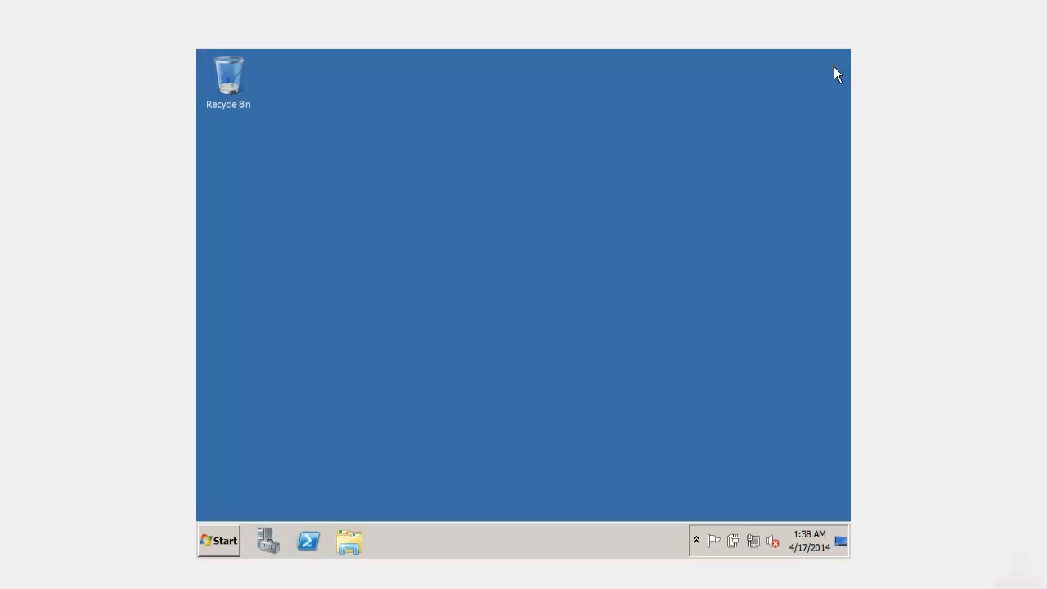
{"action": "left_click", "coordinate": [221, 542]}
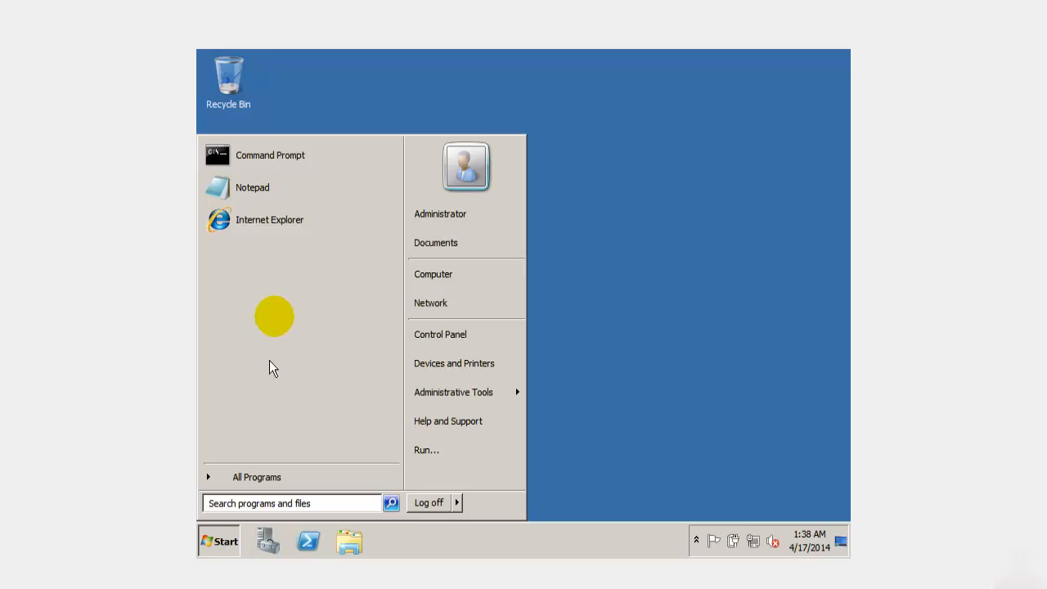
{"action": "left_click", "coordinate": [294, 174]}
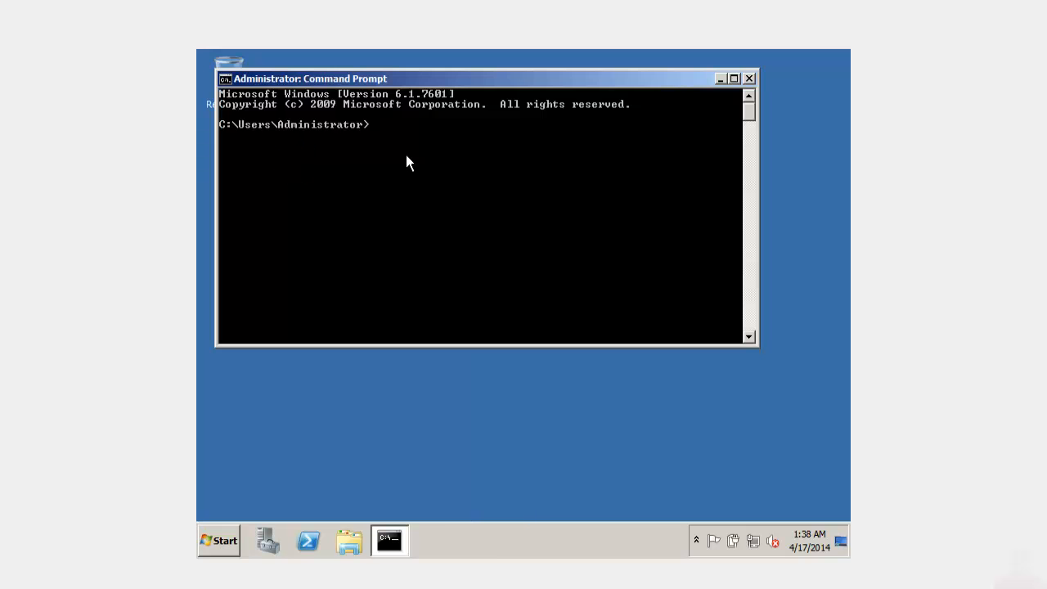
{"action": "type", "text": "dcpromo"}
{"action": "key", "text": "Return"}
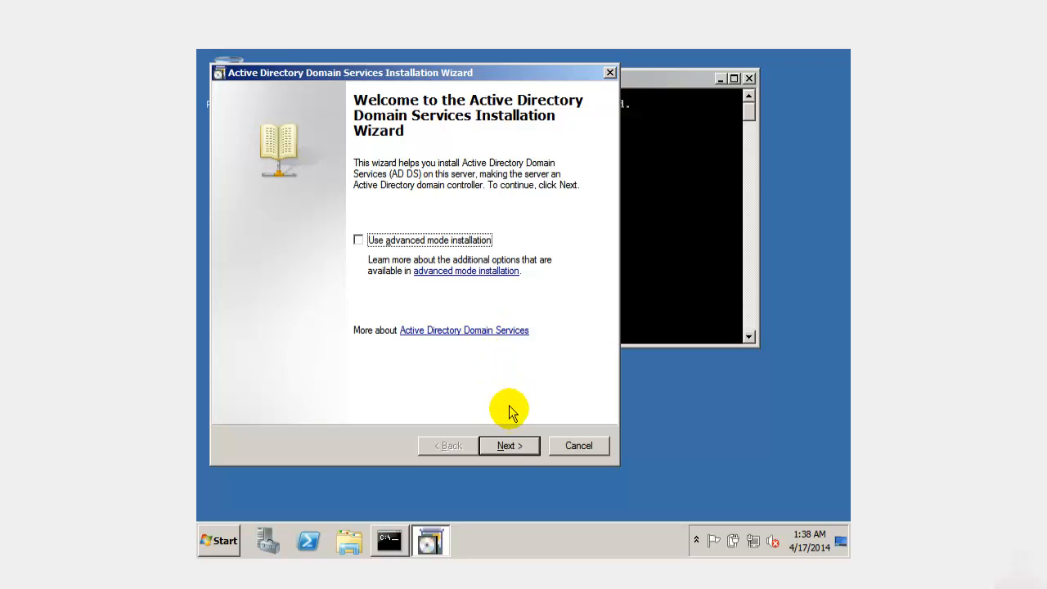
- Pass the welcome and compatibility pages and select 'Create a new domain in a new forest'
{"action": "left_click", "coordinate": [511, 446]}
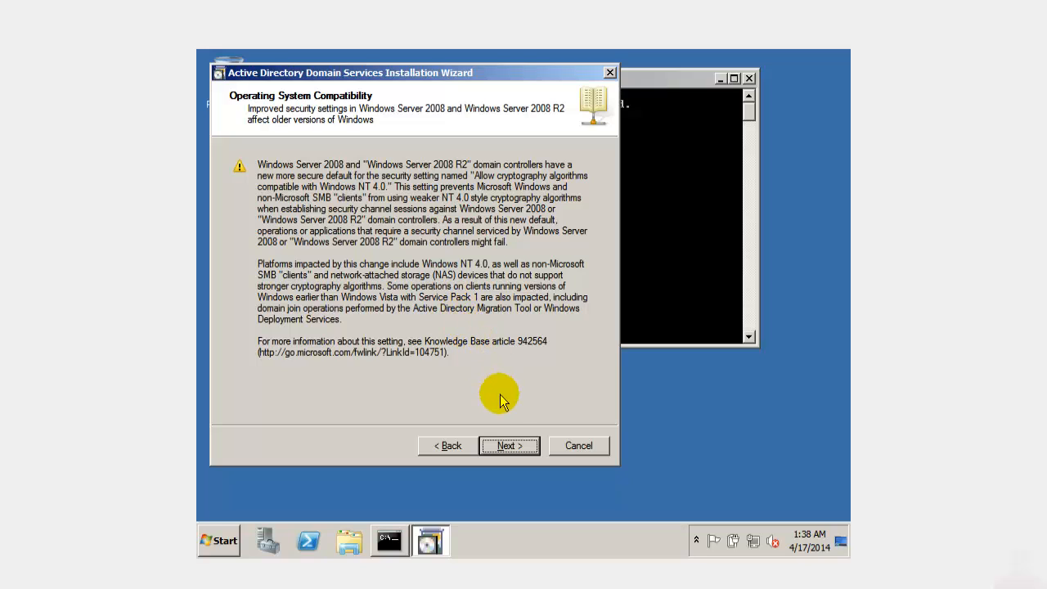
{"action": "left_click", "coordinate": [509, 447]}
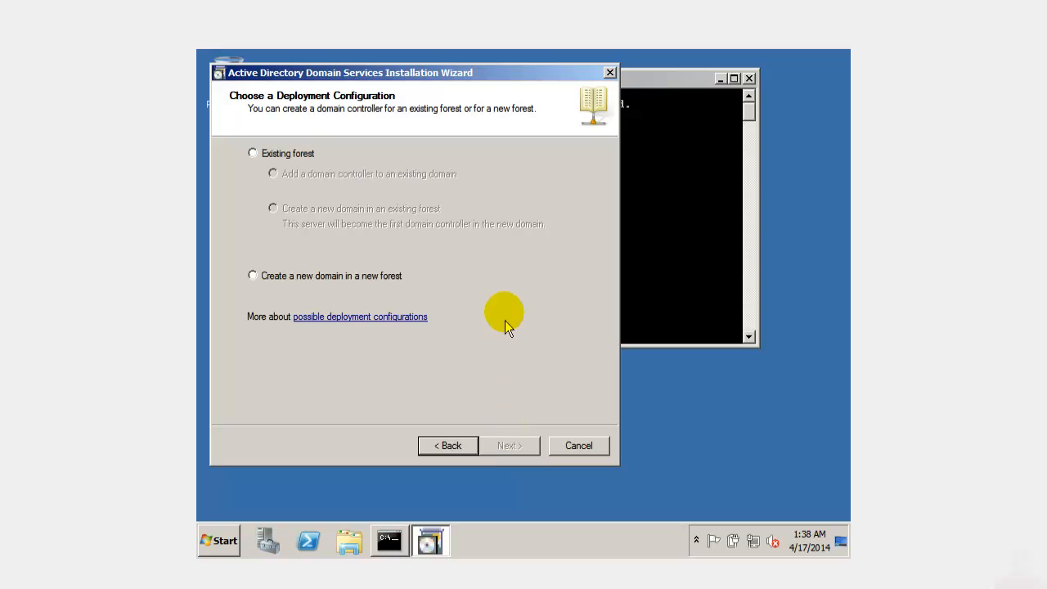
{"action": "left_click", "coordinate": [253, 277]}
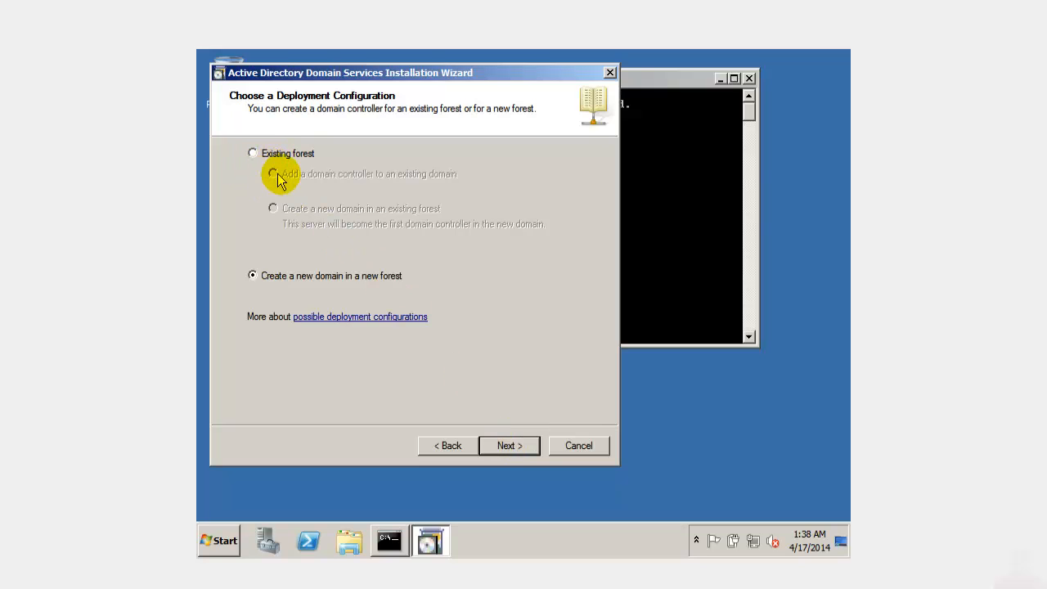
- Name the forest root domain Domain03.local after the single-label name Domain03 is rejected
{"action": "left_click", "coordinate": [510, 446]}
{"action": "left_click", "coordinate": [397, 199]}
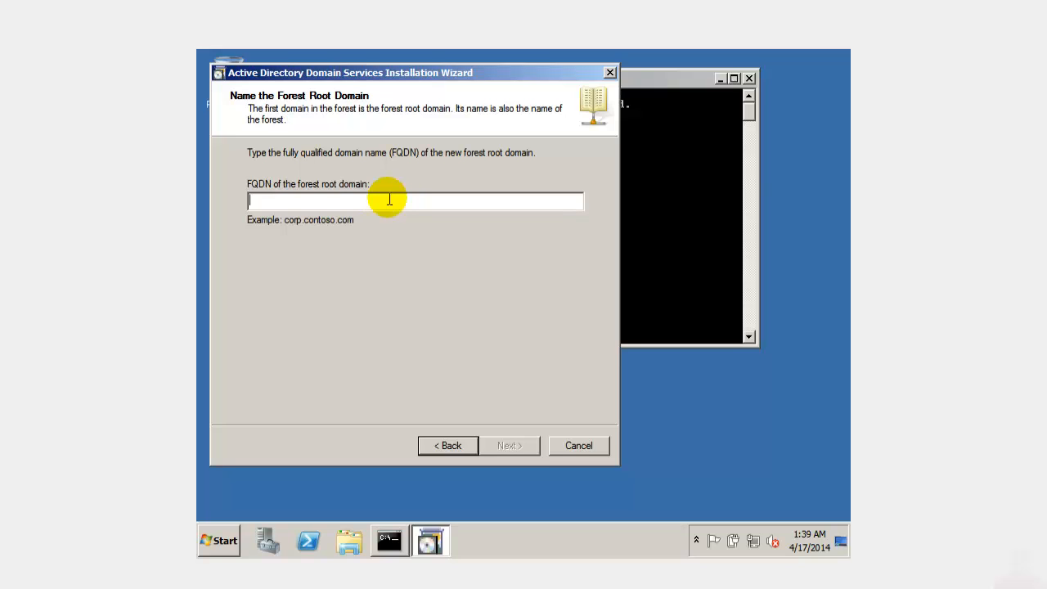
{"action": "type", "text": "Domain03"}
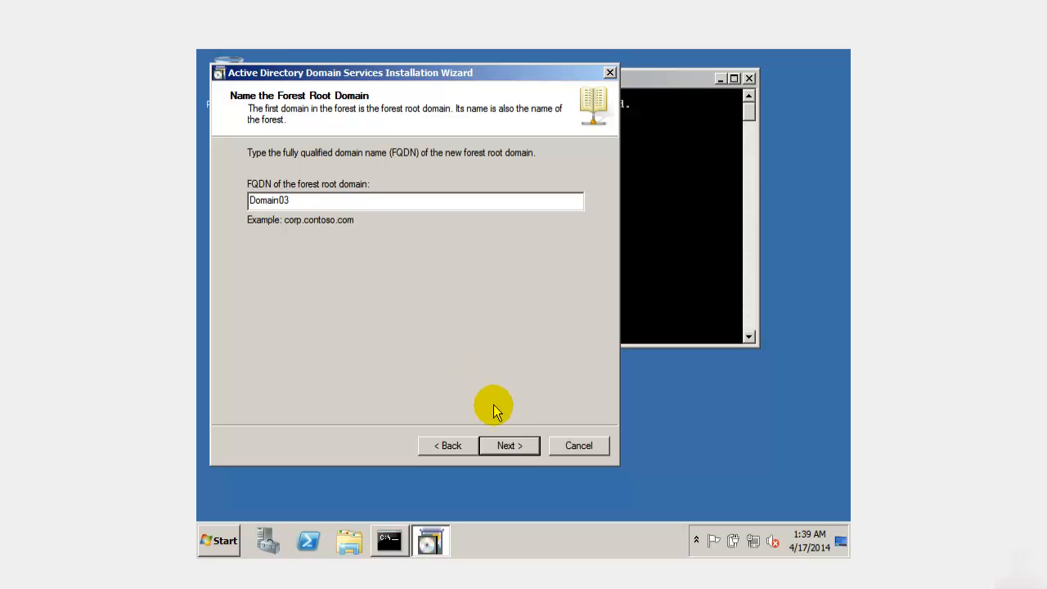
{"action": "left_click", "coordinate": [510, 449]}
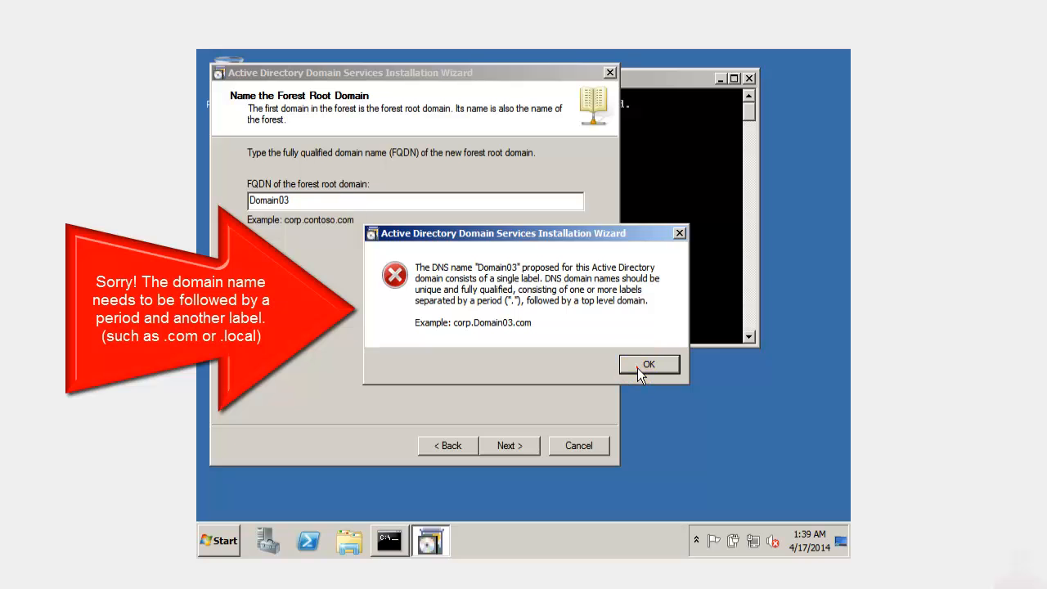
{"action": "left_click", "coordinate": [642, 365]}
{"action": "left_click", "coordinate": [325, 205]}
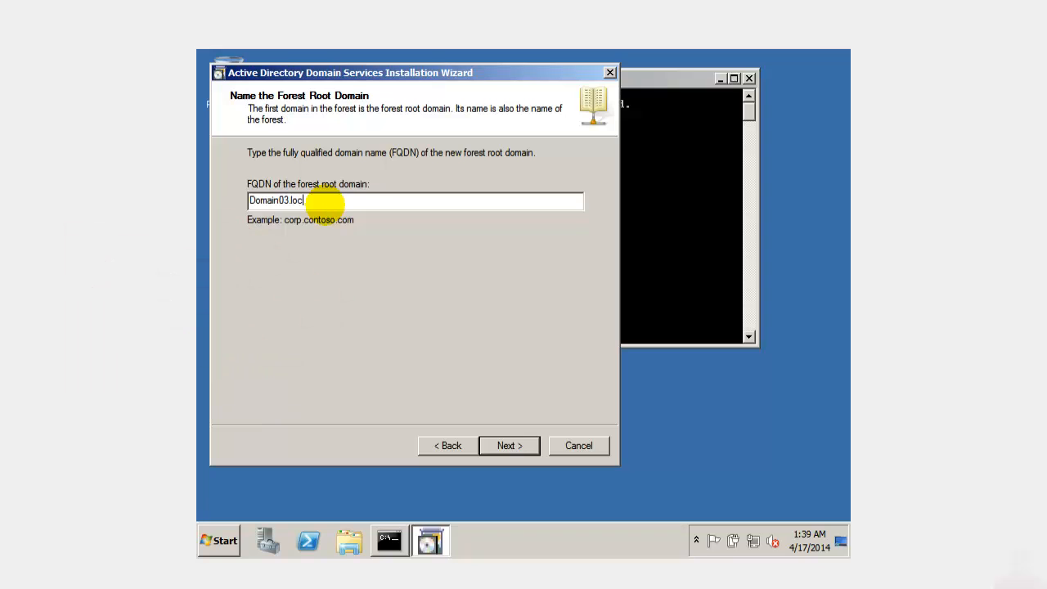
{"action": "key", "text": "Return"}
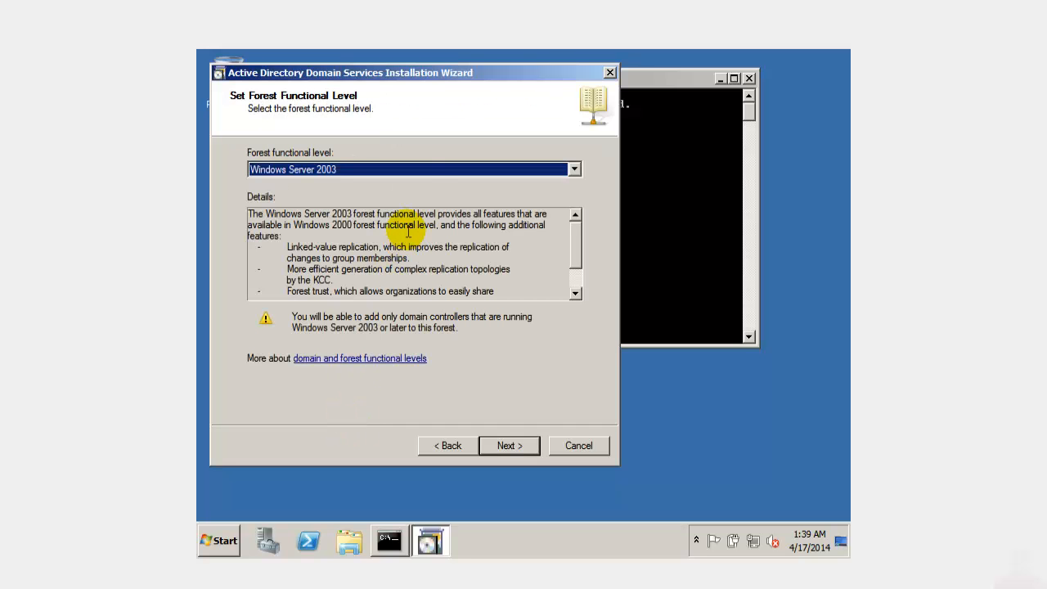
- Set the forest functional level to Windows Server 2003 and continue
{"action": "left_click", "coordinate": [436, 176]}
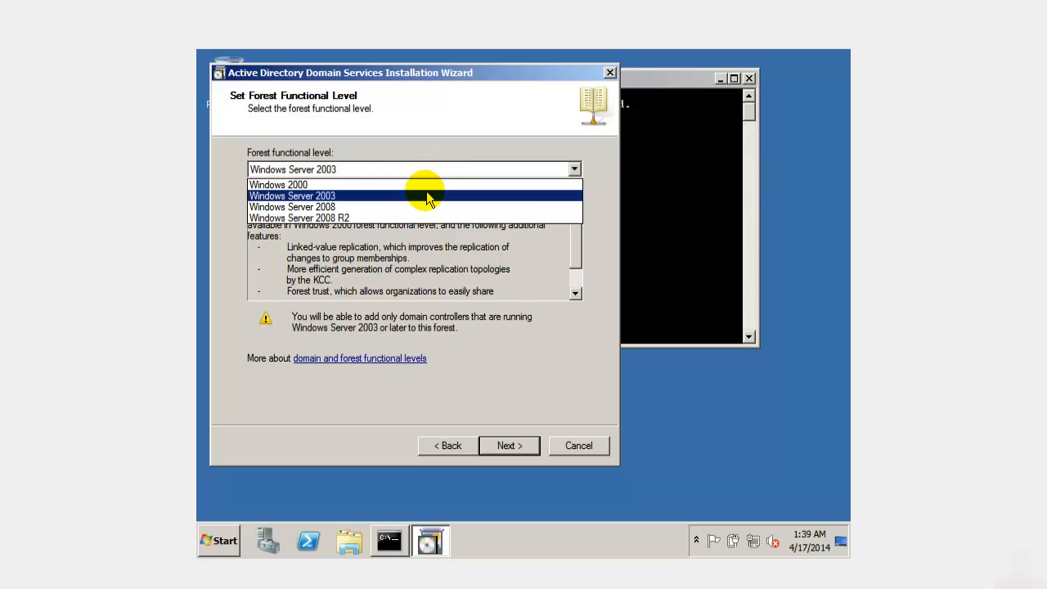
{"action": "left_click", "coordinate": [424, 196]}
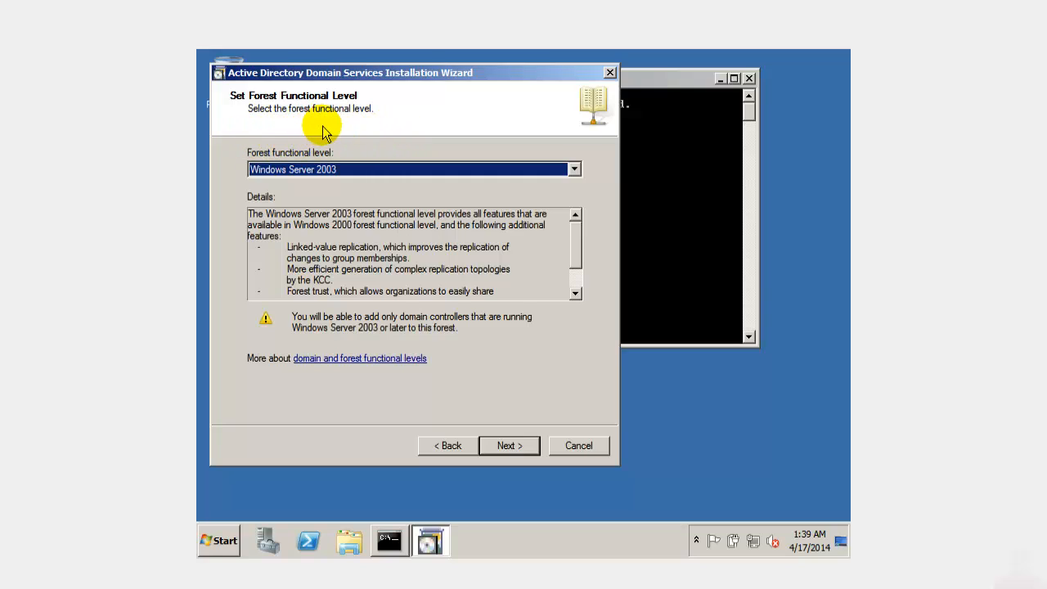
{"action": "left_click", "coordinate": [293, 169]}
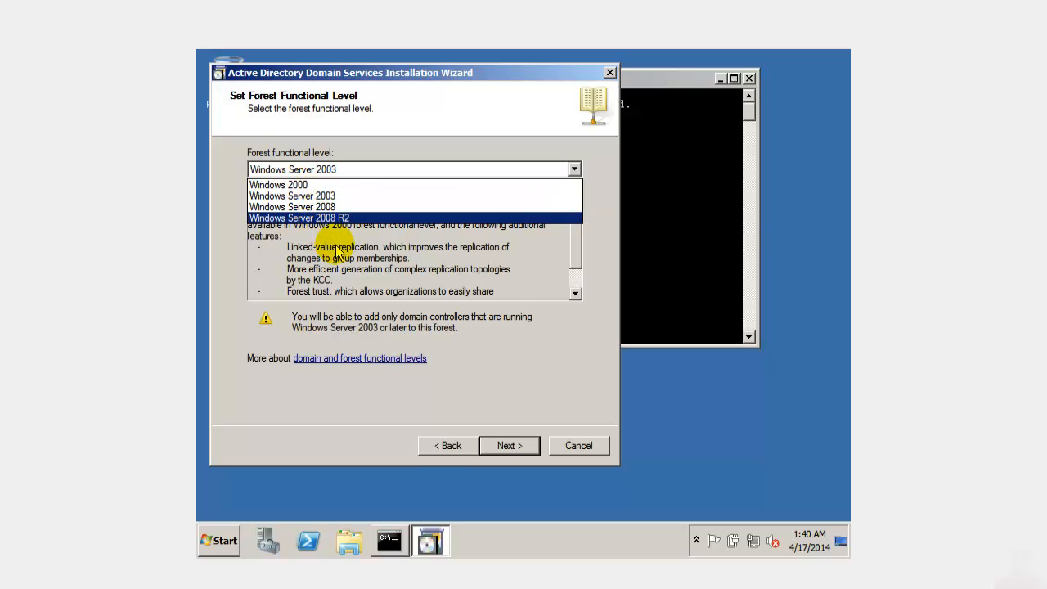
{"action": "left_click", "coordinate": [327, 195]}
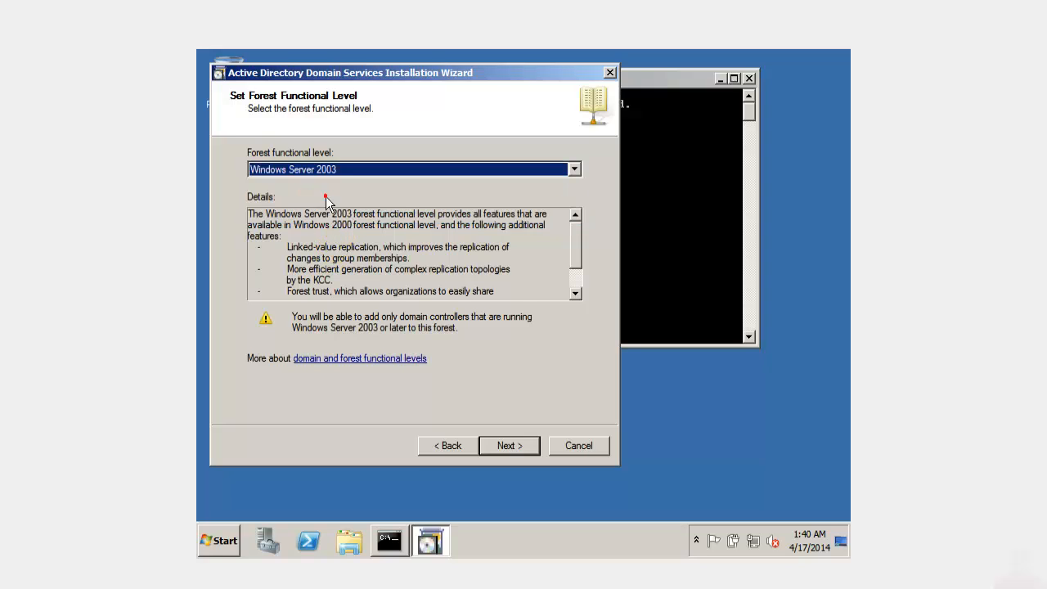
{"action": "left_click", "coordinate": [391, 212]}
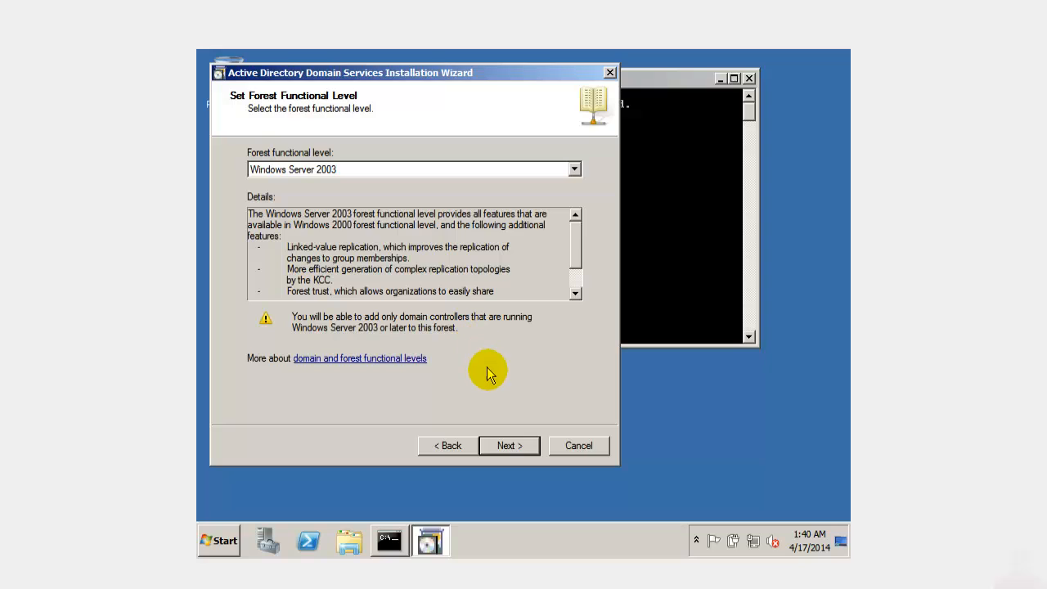
{"action": "left_click", "coordinate": [510, 449]}
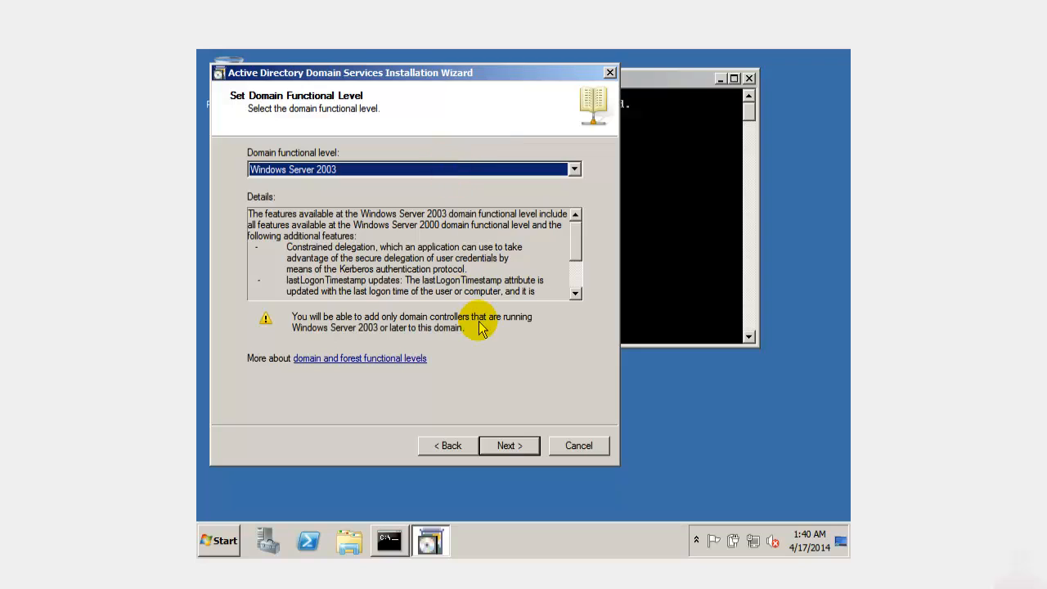
- Accept Windows Server 2003 as the domain functional level and continue past the DNS check
{"action": "left_click", "coordinate": [508, 444]}
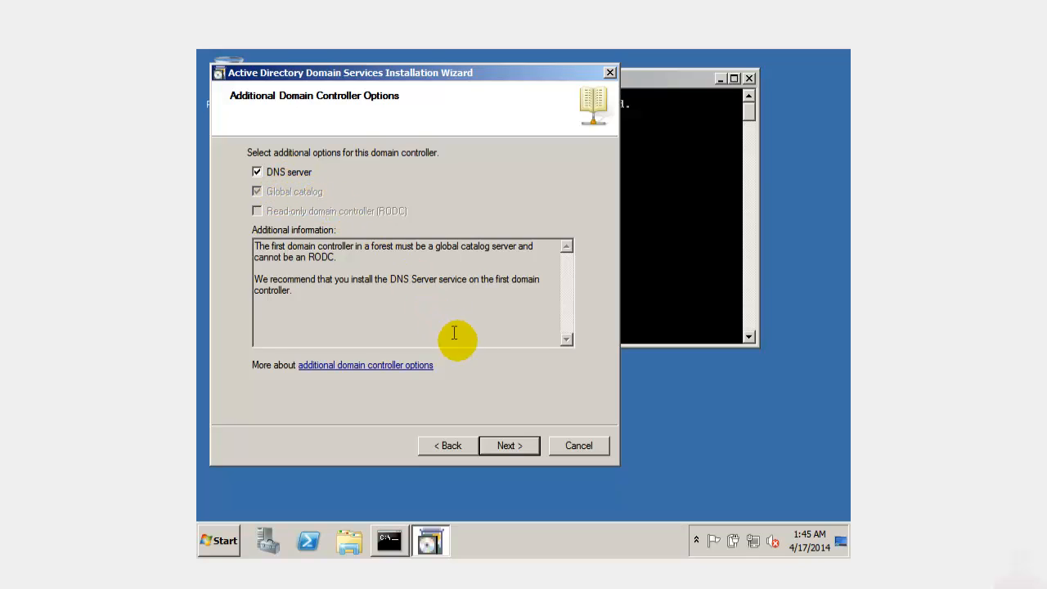
- Keep DNS server included, confirm the DHCP-assigned IP address, and accept the delegation warning
{"action": "left_click", "coordinate": [511, 446]}
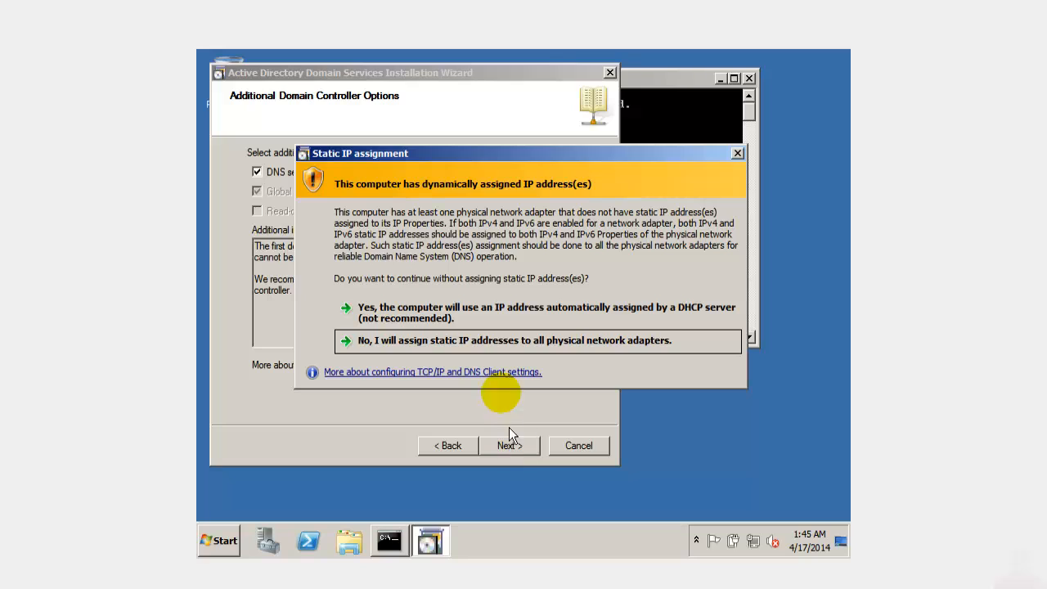
{"action": "left_click", "coordinate": [488, 322]}
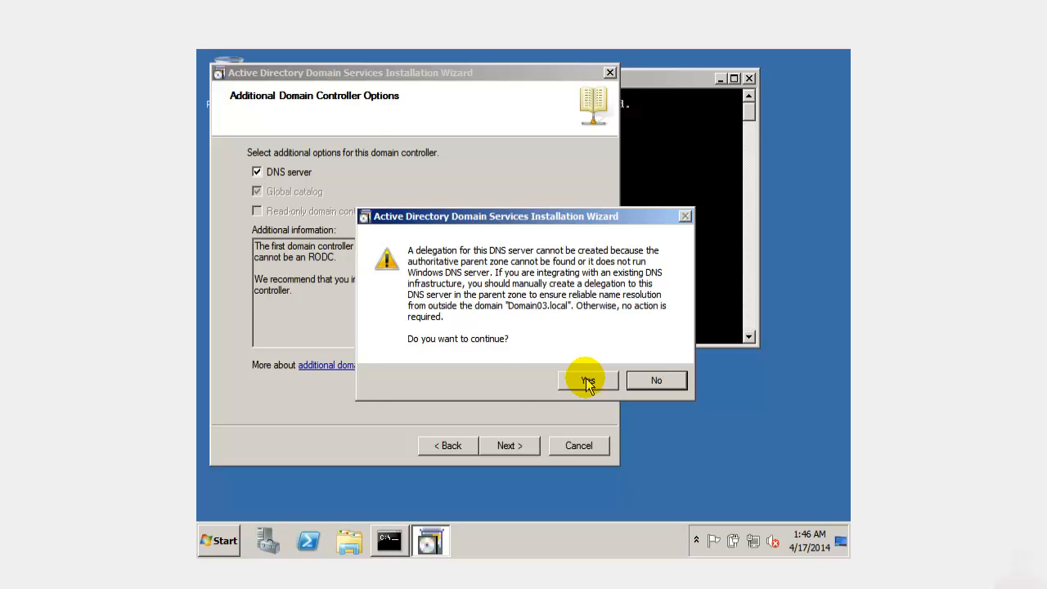
{"action": "left_click", "coordinate": [588, 381]}
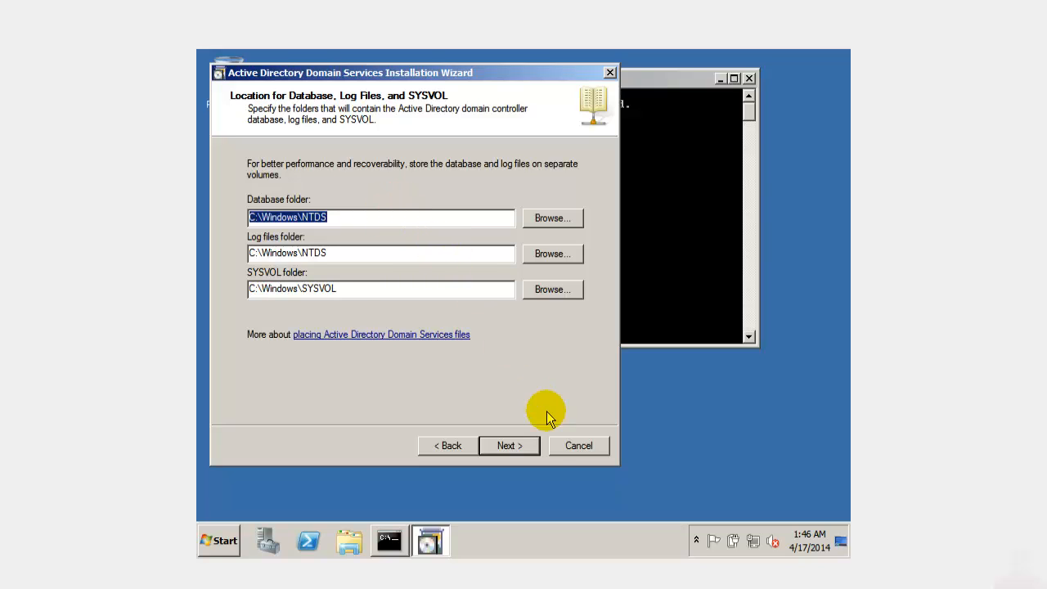
- Keep the default database, log and SYSVOL folders and set the restore mode administrator password
{"action": "left_click", "coordinate": [513, 446]}
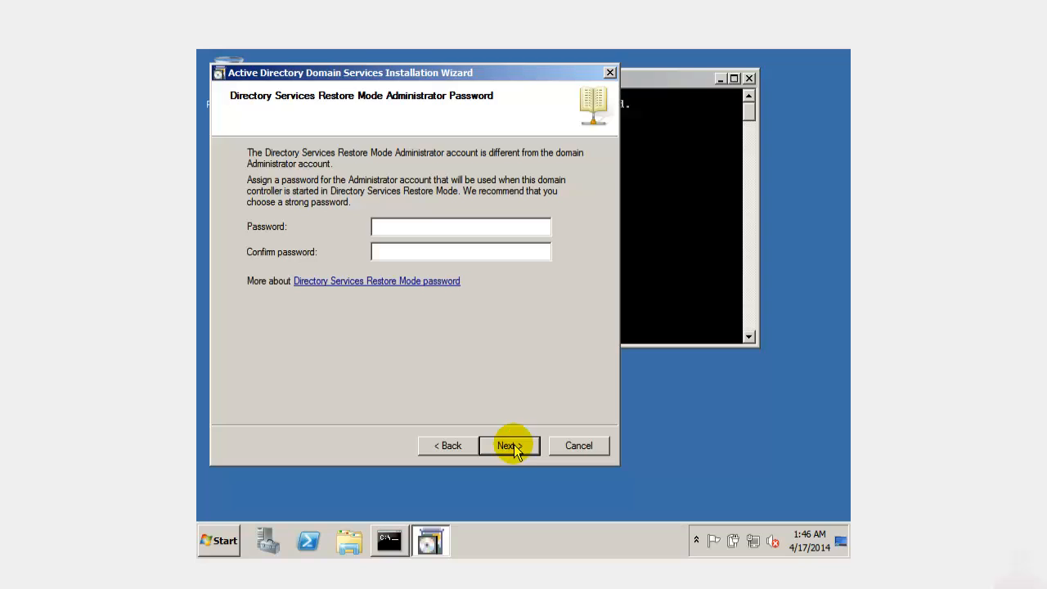
{"action": "left_click", "coordinate": [449, 229]}
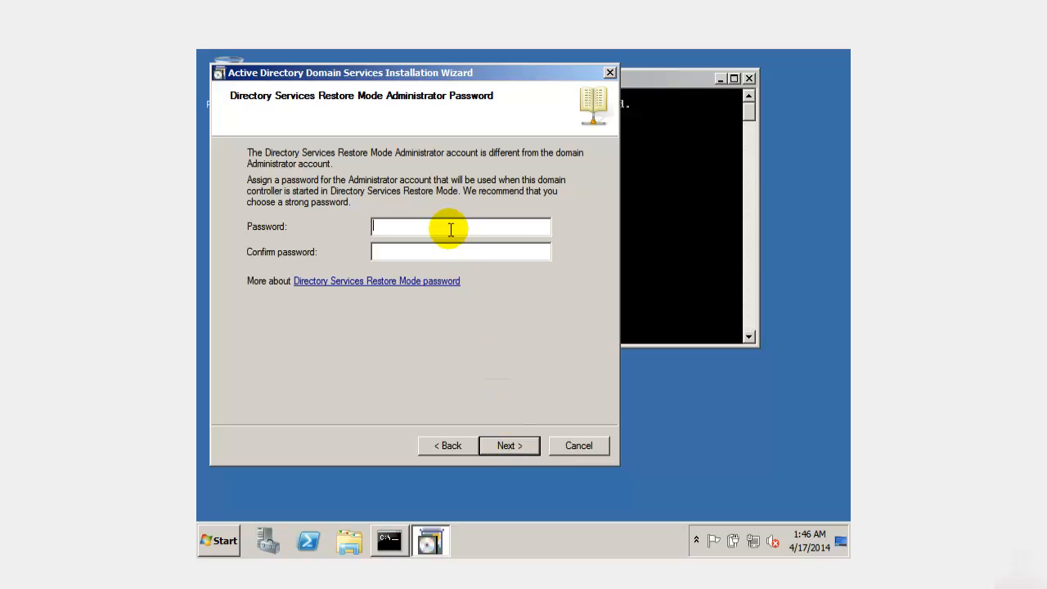
{"action": "type", "text": "●●"}
{"action": "key", "text": "BackSpace"}
{"action": "type", "text": "●ssw0rdP@ssw0rd"}
{"action": "left_click", "coordinate": [509, 446]}
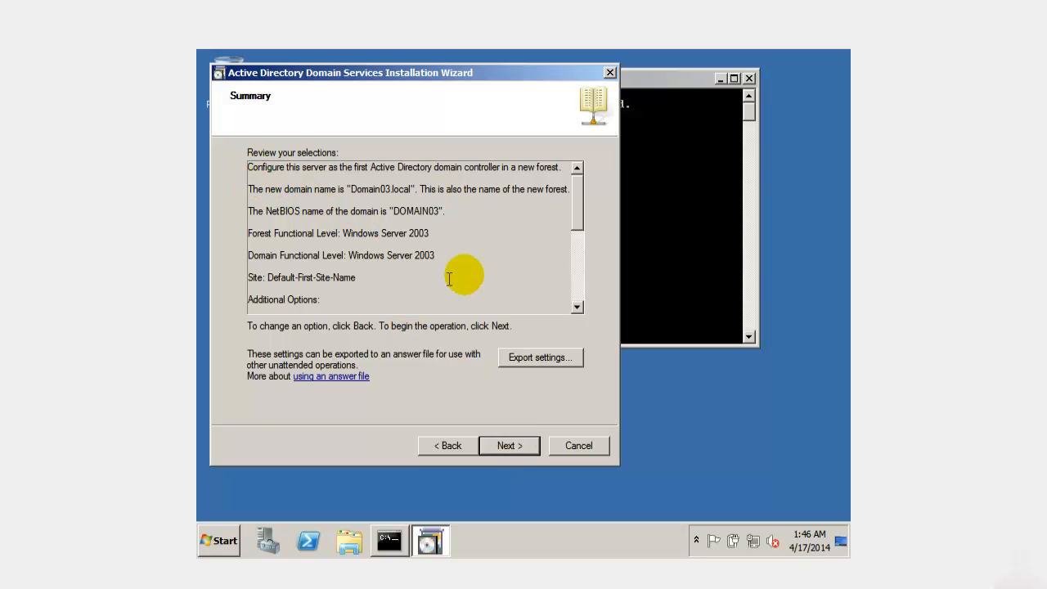
- Review the Summary selections for Domain03.local and start configuring AD DS
{"action": "left_click_drag", "start_coordinate": [575, 216], "coordinate": [579, 129]}
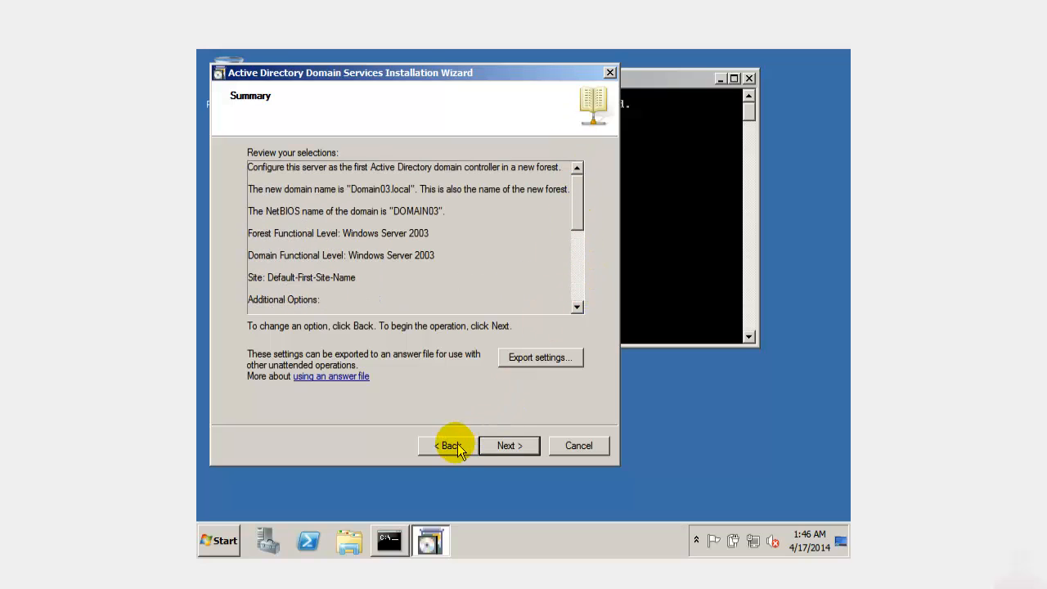
{"action": "left_click", "coordinate": [508, 446]}
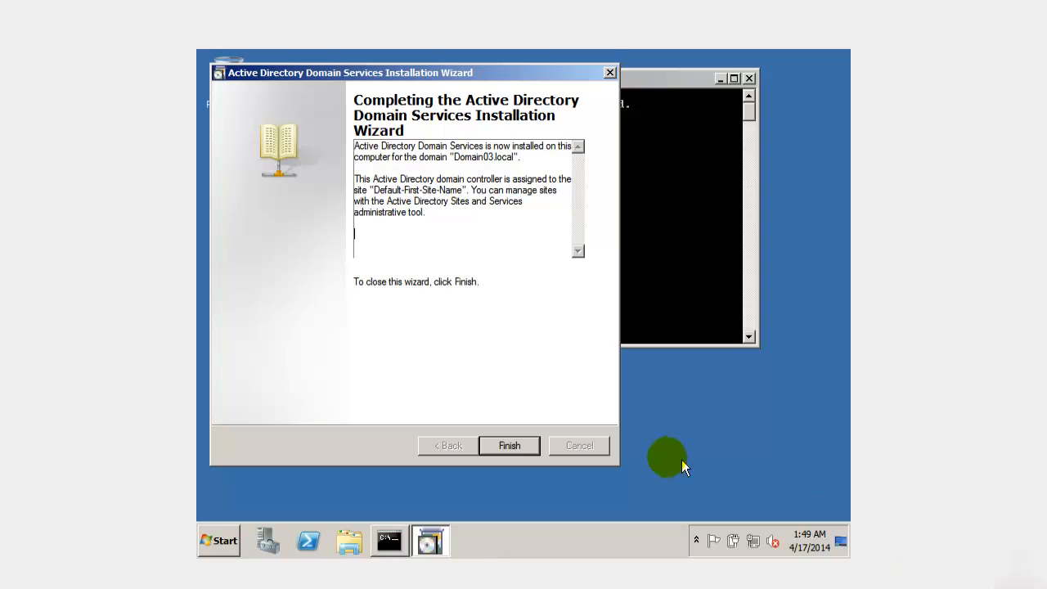
- Finish the wizard and choose Restart Now to reboot the server
{"action": "left_click", "coordinate": [510, 446]}
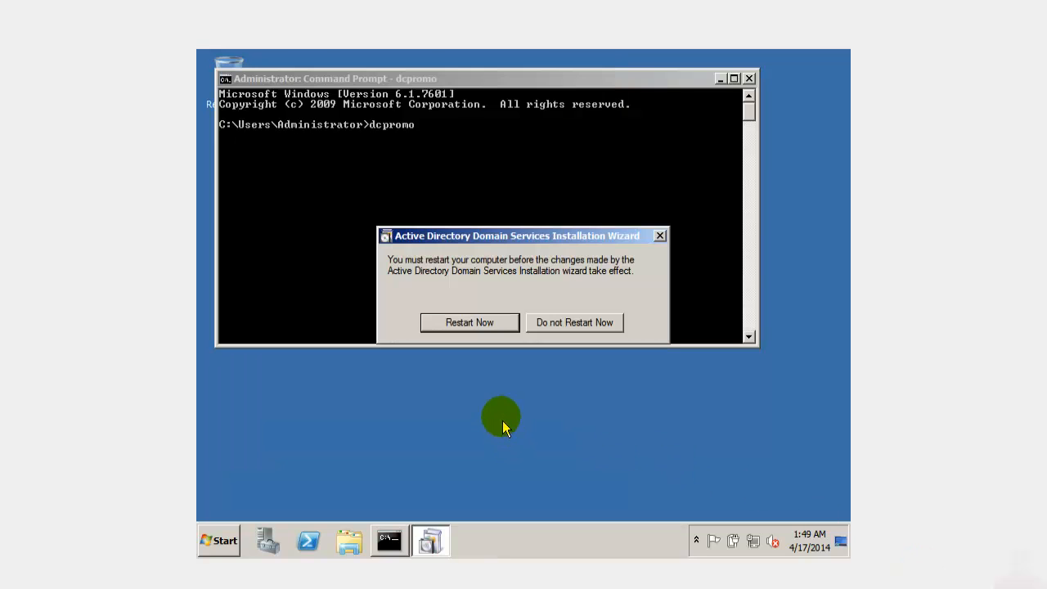
{"action": "left_click", "coordinate": [481, 322]}
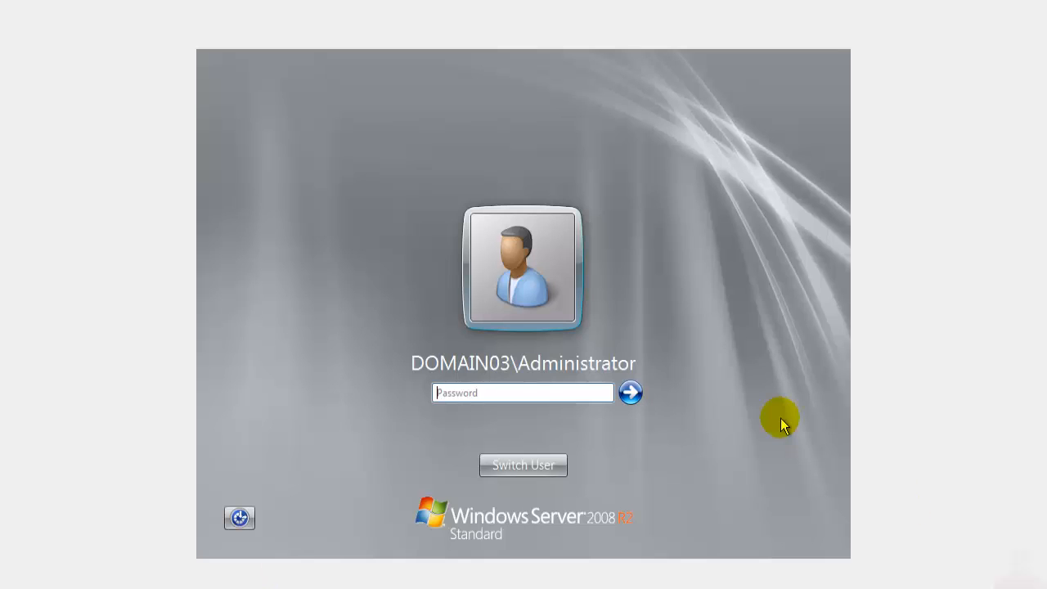
- Log on as DOMAIN03\Administrator with the administrator password to reach the desktop
{"action": "left_click", "coordinate": [511, 391]}
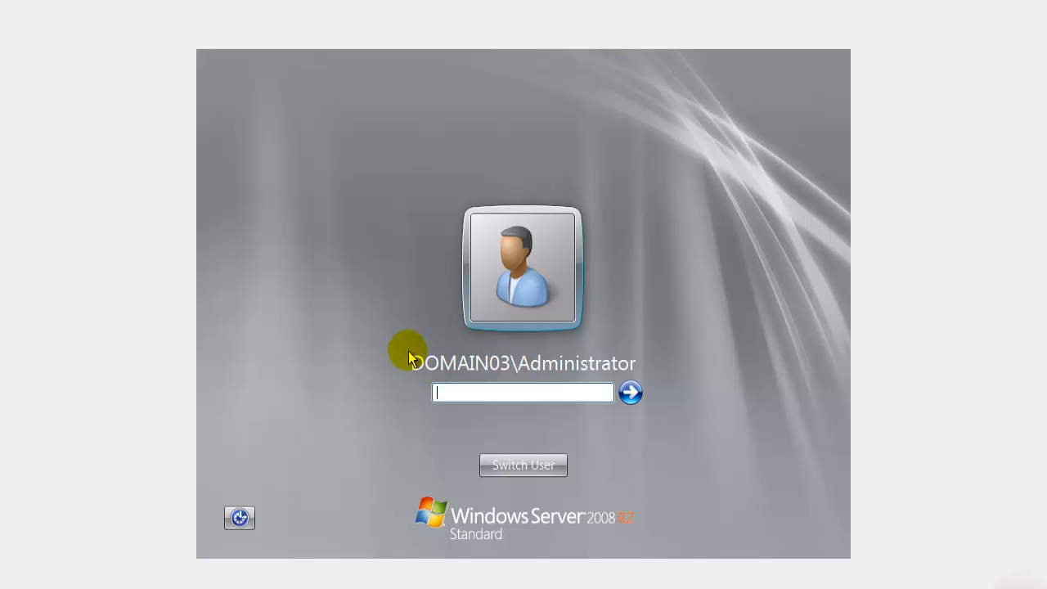
{"action": "left_click", "coordinate": [457, 393]}
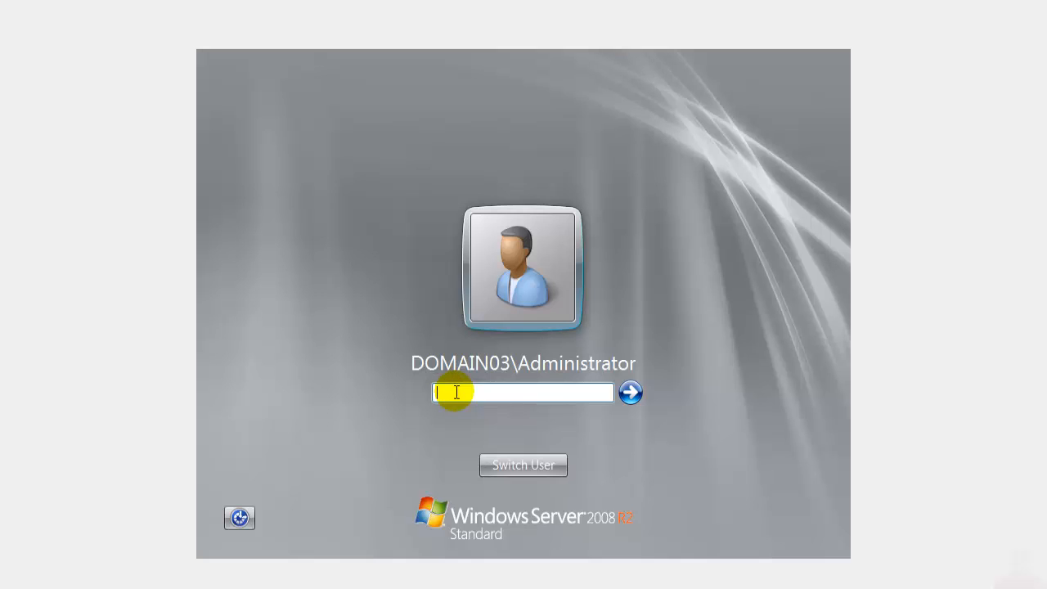
{"action": "type", "text": "••••••••"}
{"action": "key", "text": "Return"}
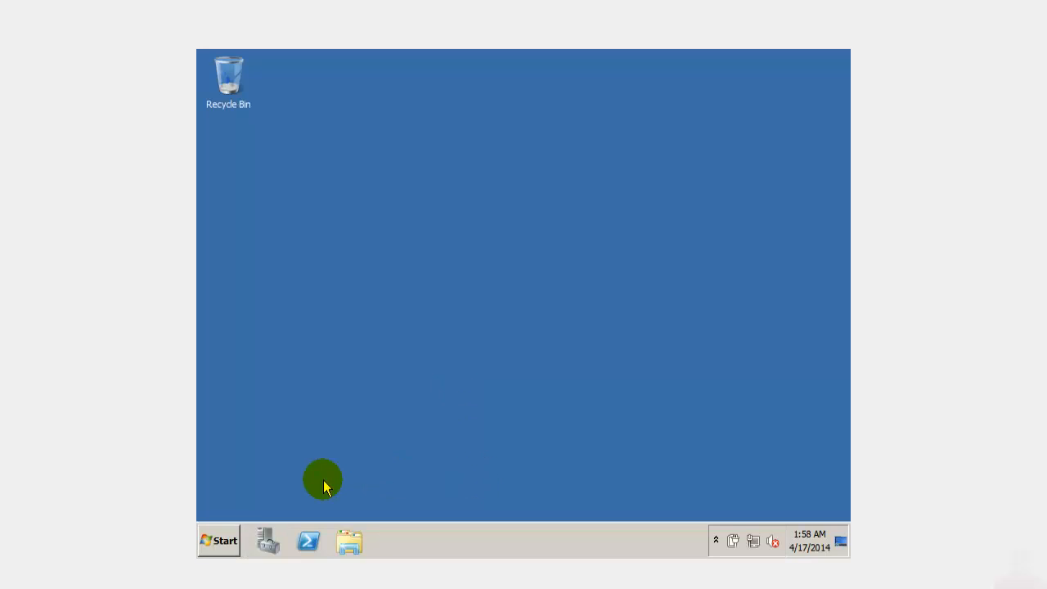
- Launch Active Directory Users and Computers from Start > Administrative Tools
{"action": "left_click", "coordinate": [232, 540]}
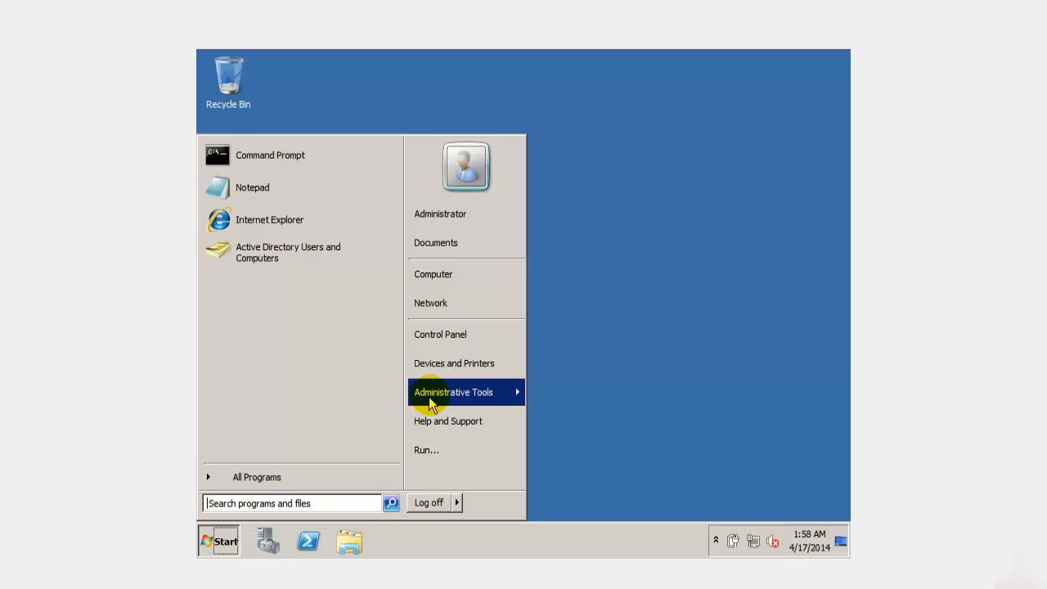
{"action": "mouse_move", "coordinate": [441, 399]}
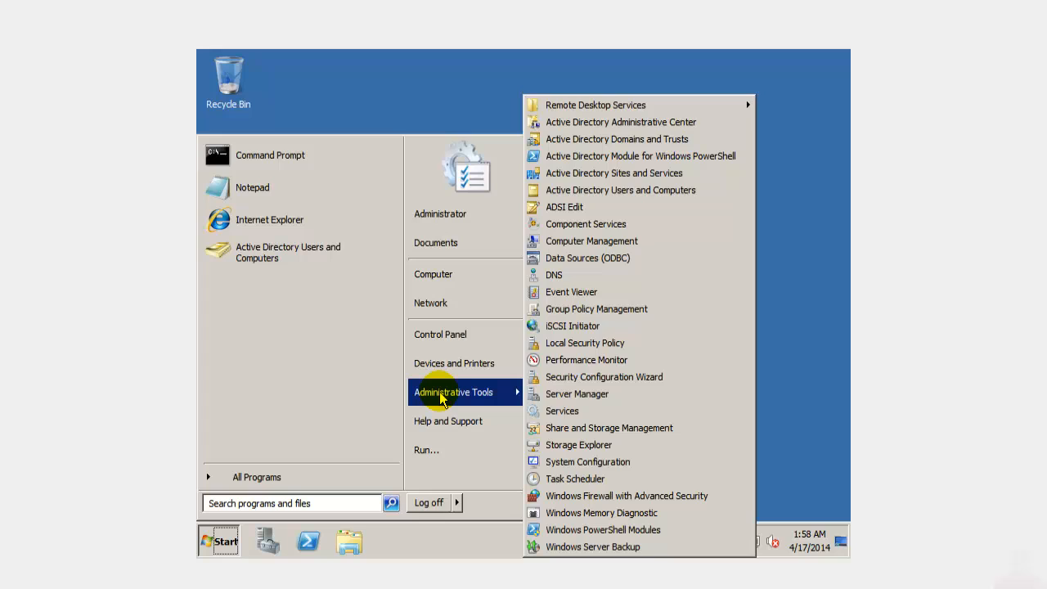
{"action": "left_click", "coordinate": [620, 198]}
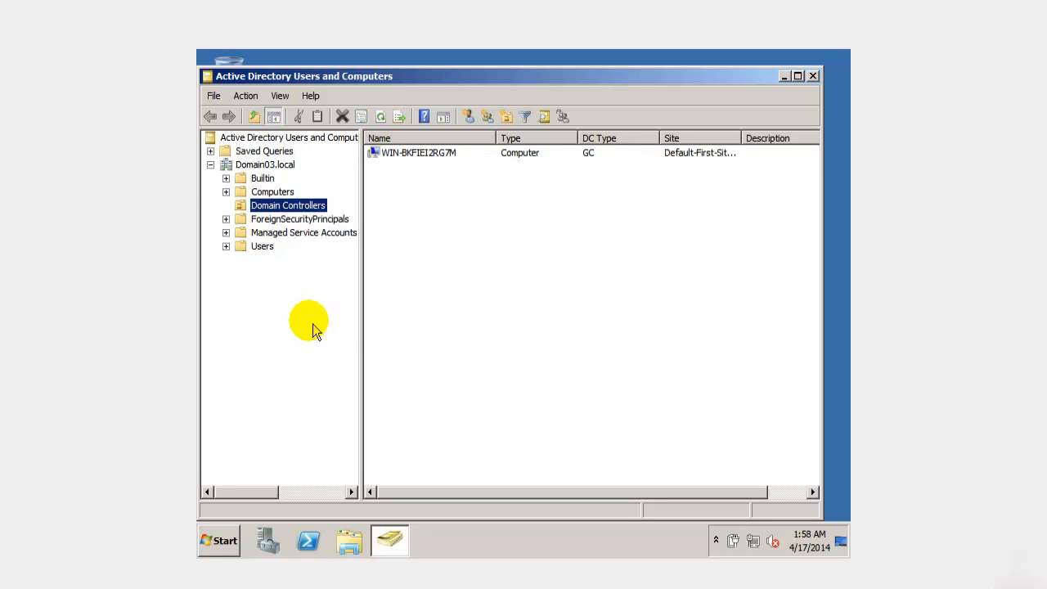
- Confirm WIN-BKFIEI2RG7M is listed under Domain03.local's Domain Controllers, then move the console right
{"action": "left_click", "coordinate": [211, 167]}
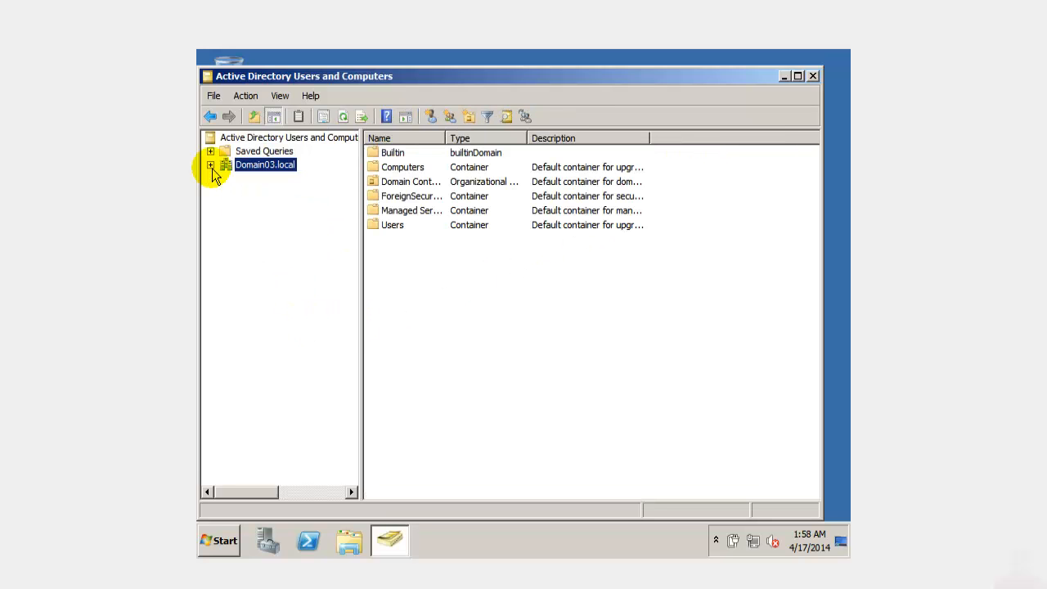
{"action": "left_click", "coordinate": [210, 167]}
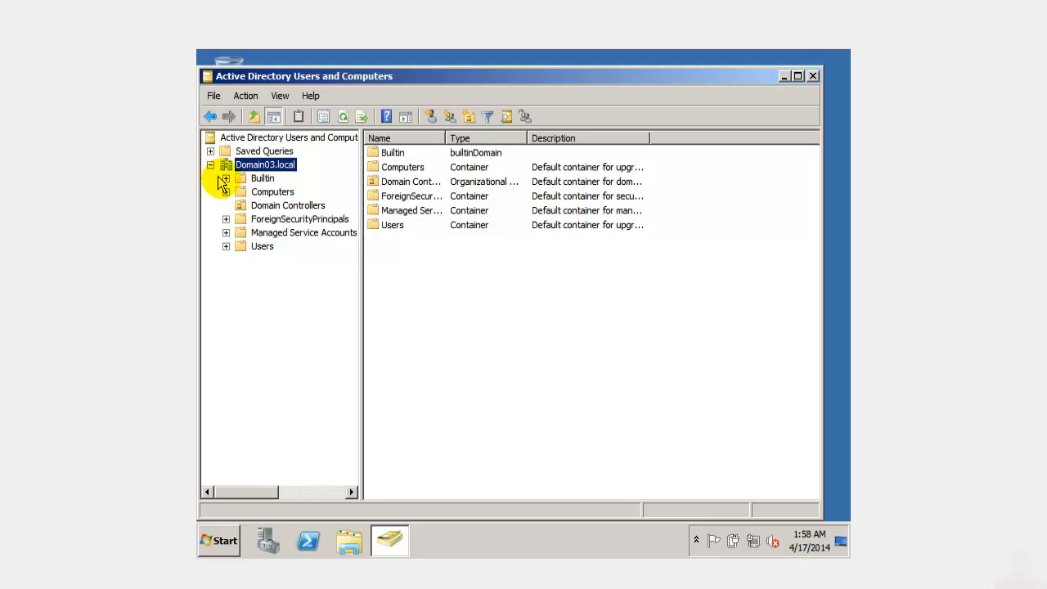
{"action": "left_click", "coordinate": [272, 209]}
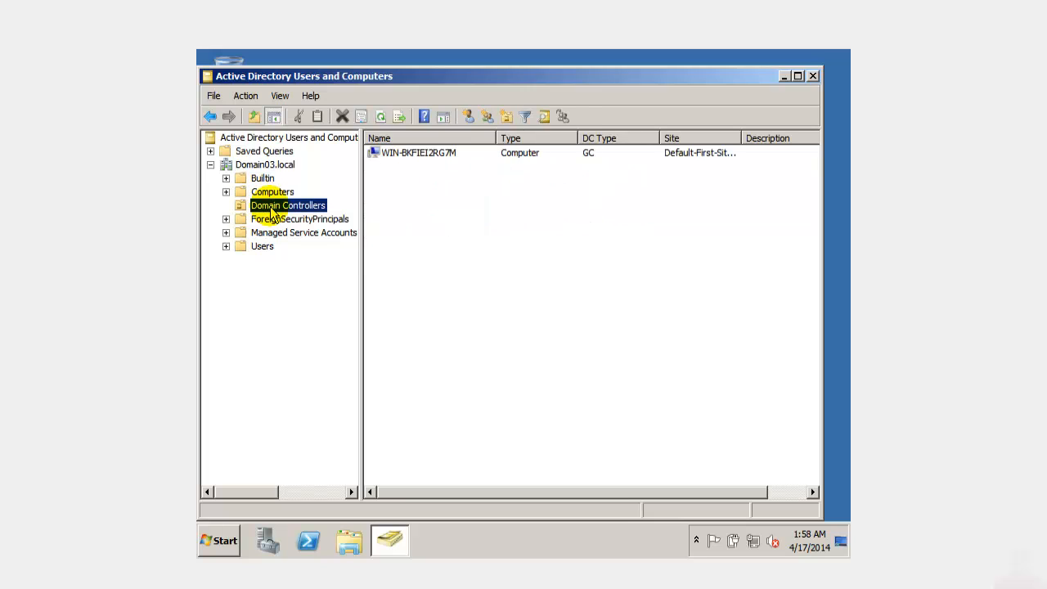
{"action": "left_click", "coordinate": [437, 156]}
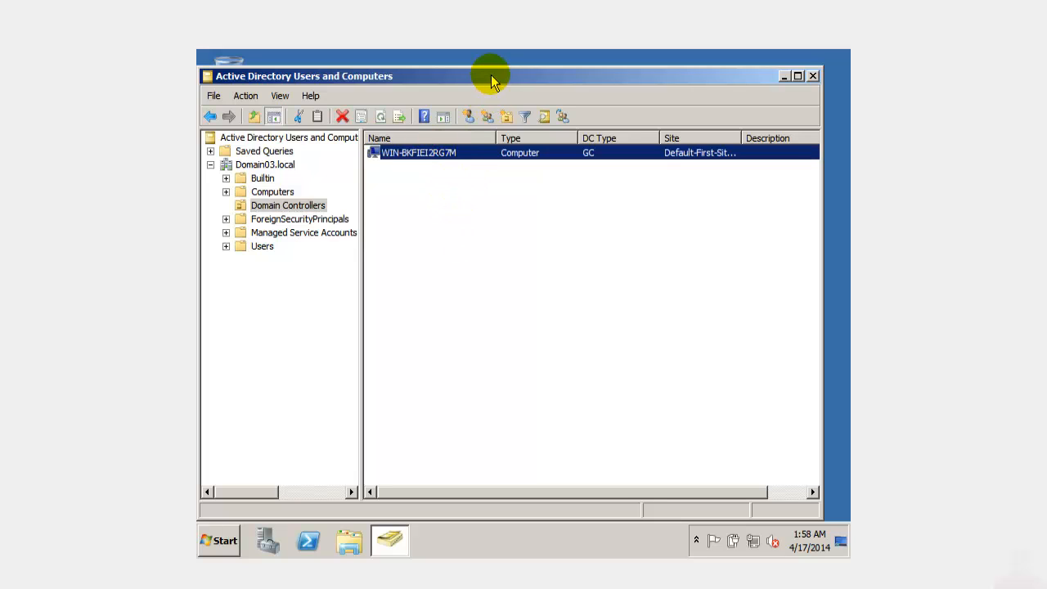
{"action": "left_click_drag", "start_coordinate": [491, 75], "coordinate": [850, 104]}
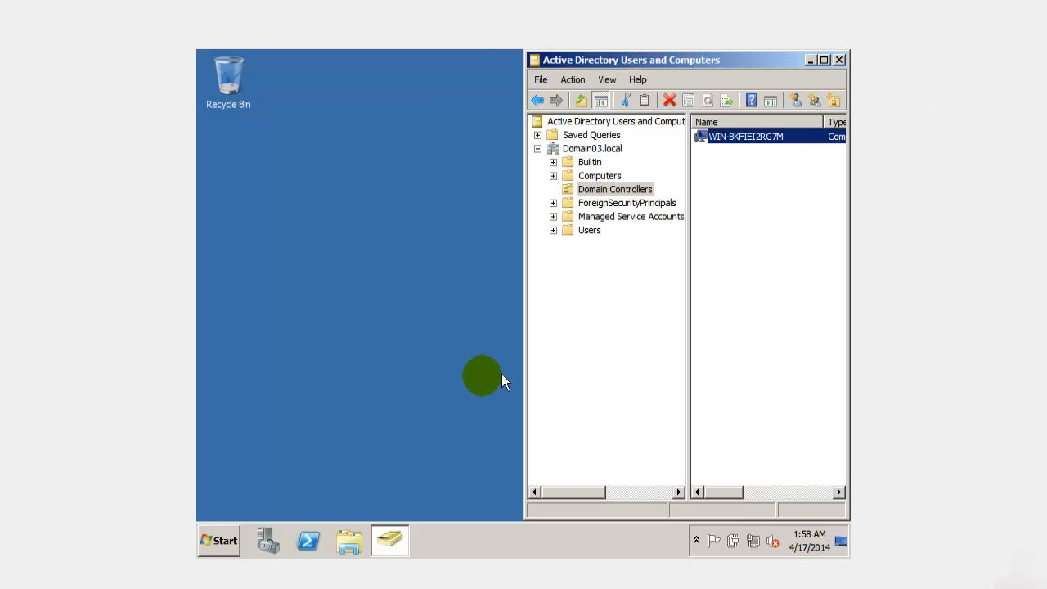
{"action": "left_click", "coordinate": [225, 541]}
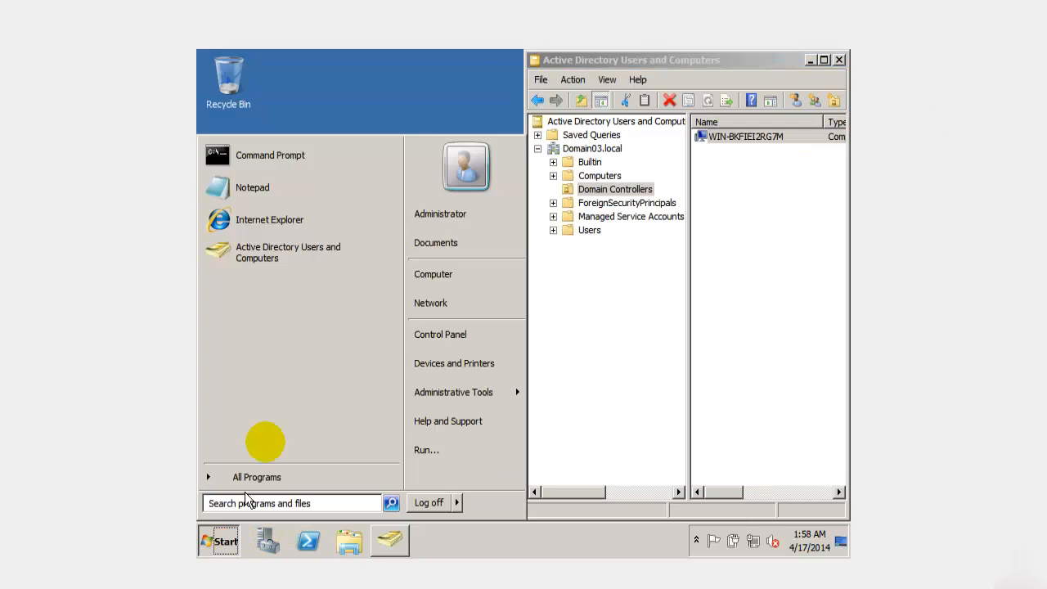
- Open the Computer's System properties to confirm the domain is Domain03.local
{"action": "right_click", "coordinate": [449, 282]}
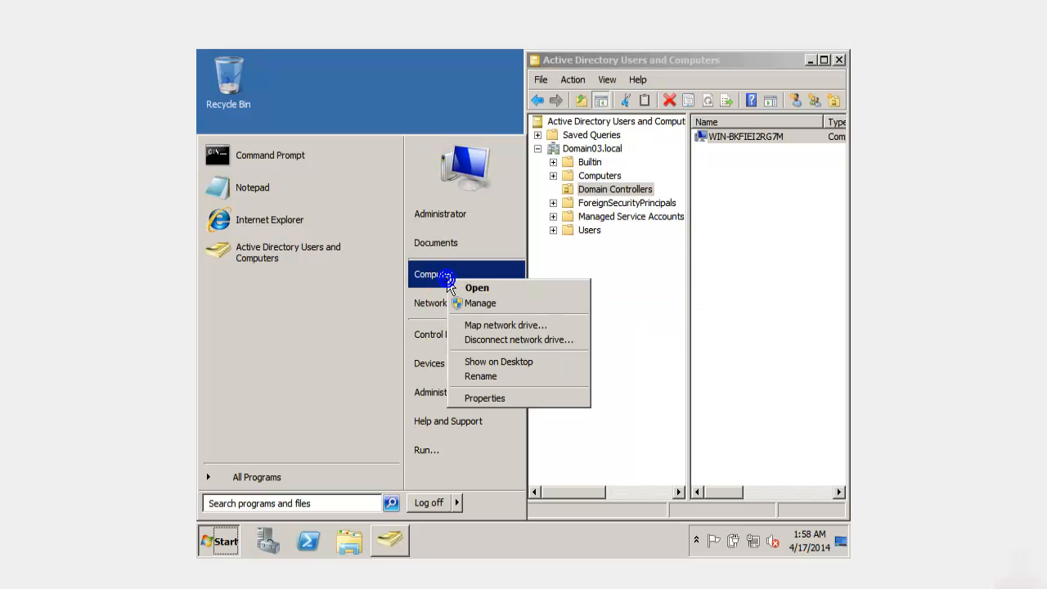
{"action": "left_click", "coordinate": [478, 399]}
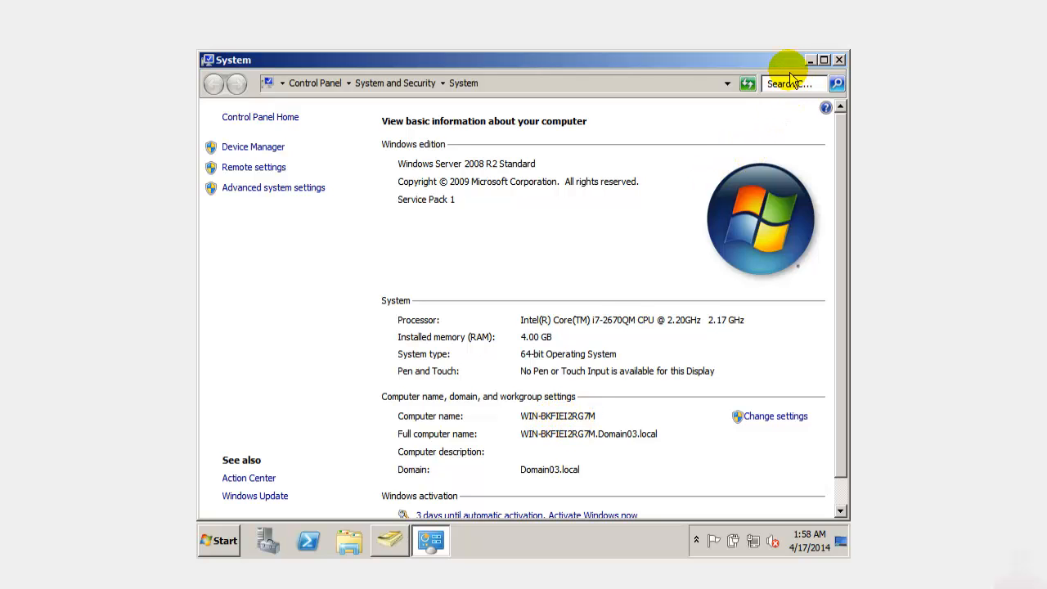
{"action": "left_click_drag", "start_coordinate": [786, 63], "coordinate": [601, 200]}
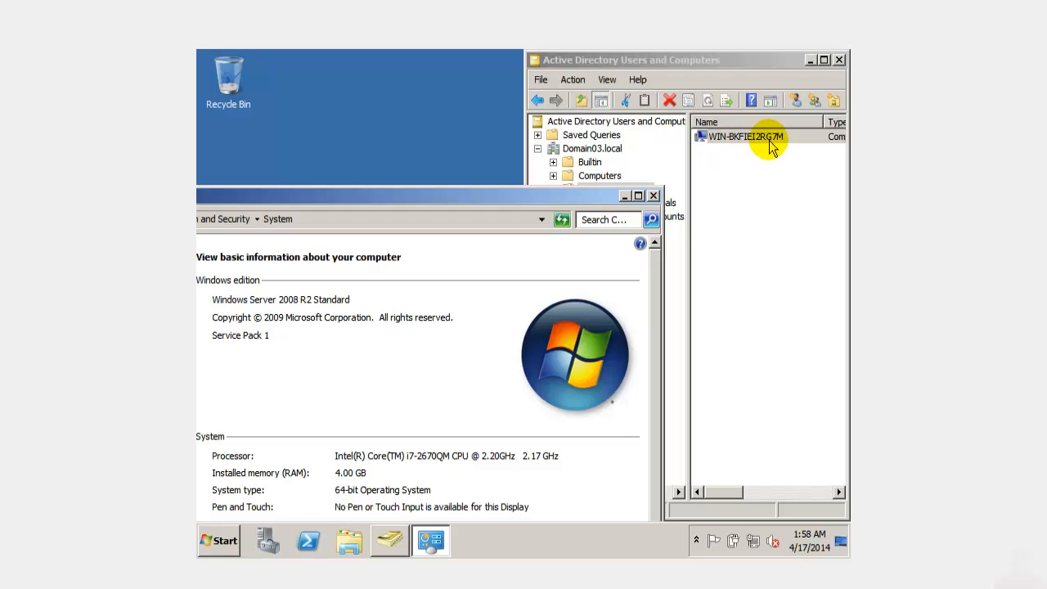
- Close the System and Active Directory Users and Computers windows to return to the desktop
{"action": "left_click", "coordinate": [654, 195]}
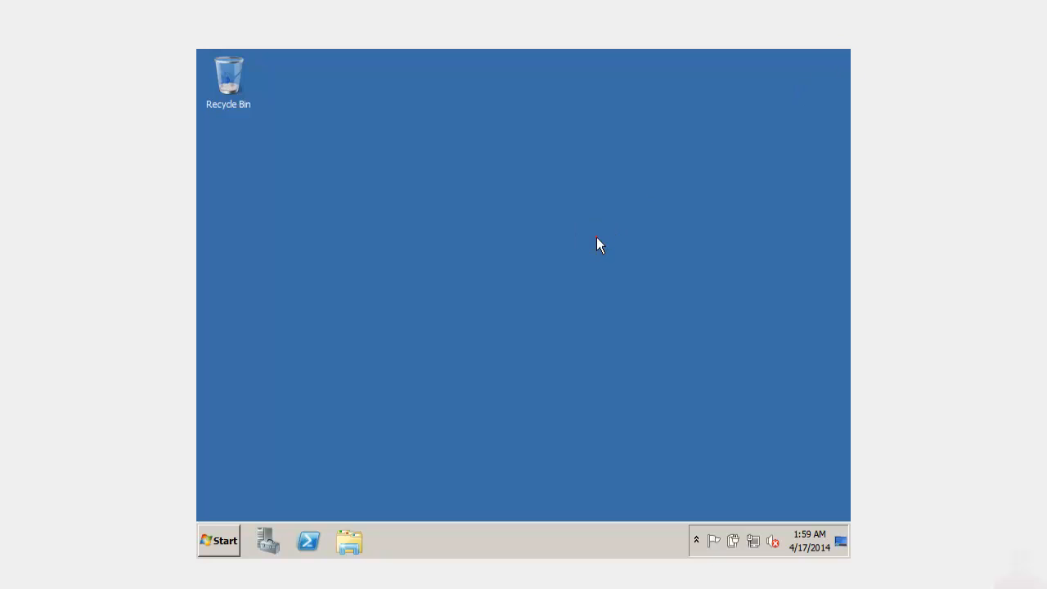
{"action": "left_click", "coordinate": [597, 237]}
{"action": "left_click", "coordinate": [439, 273]}
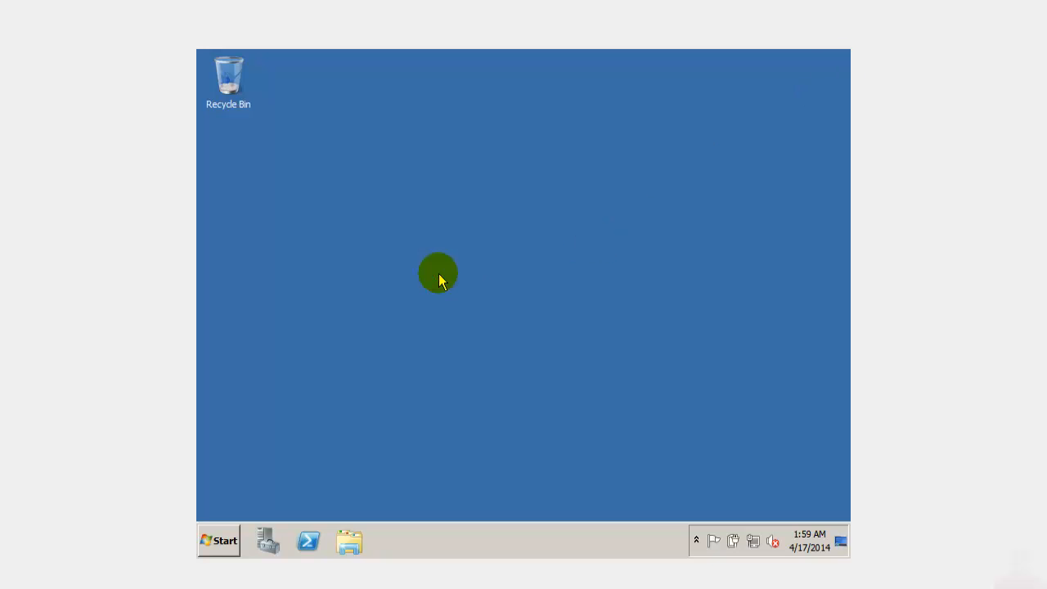